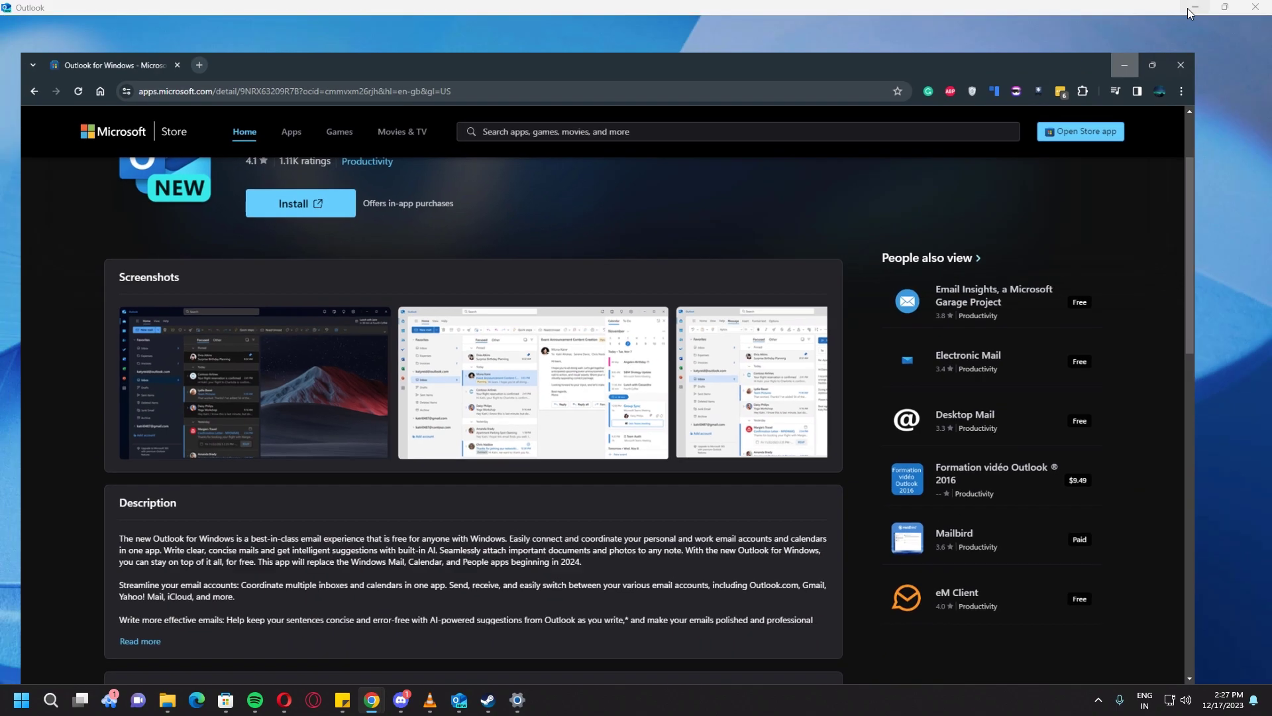
Step: Minimize Chrome to uncover the new Outlook welcome window
click(1188, 8)
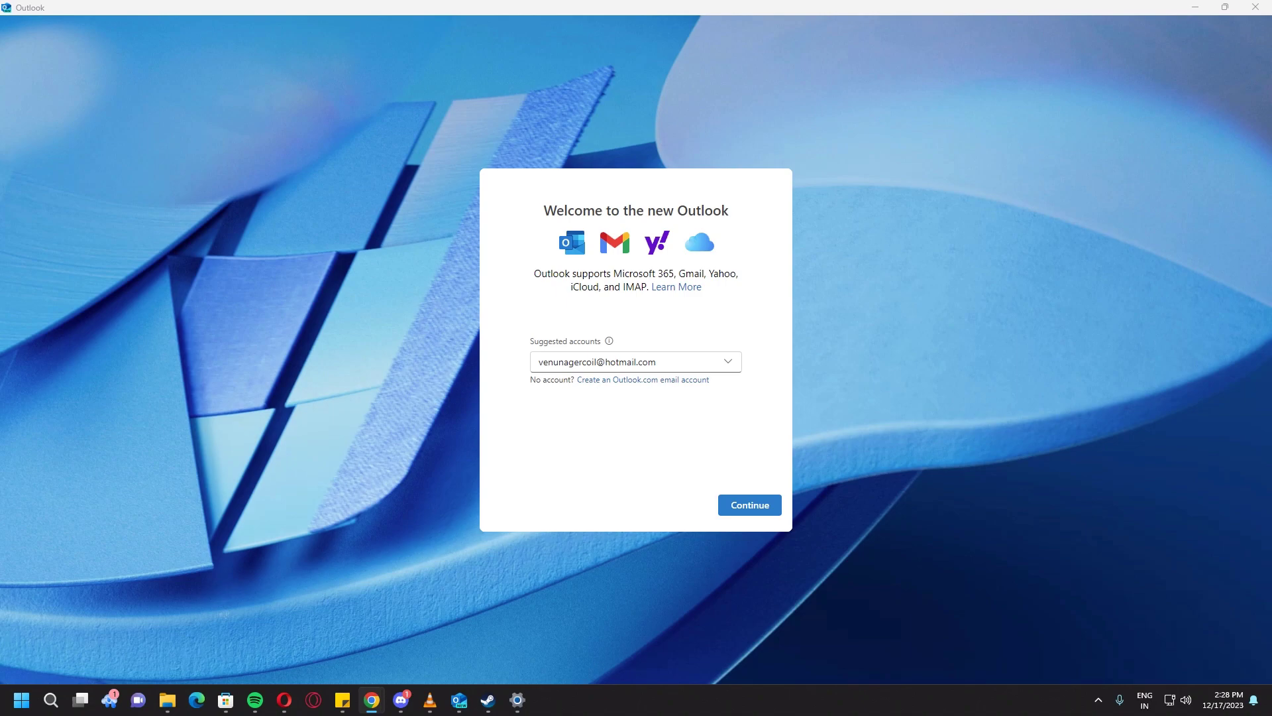
Step: Replace the suggested Hotmail address with the support e-mail address and submit it
click(576, 361)
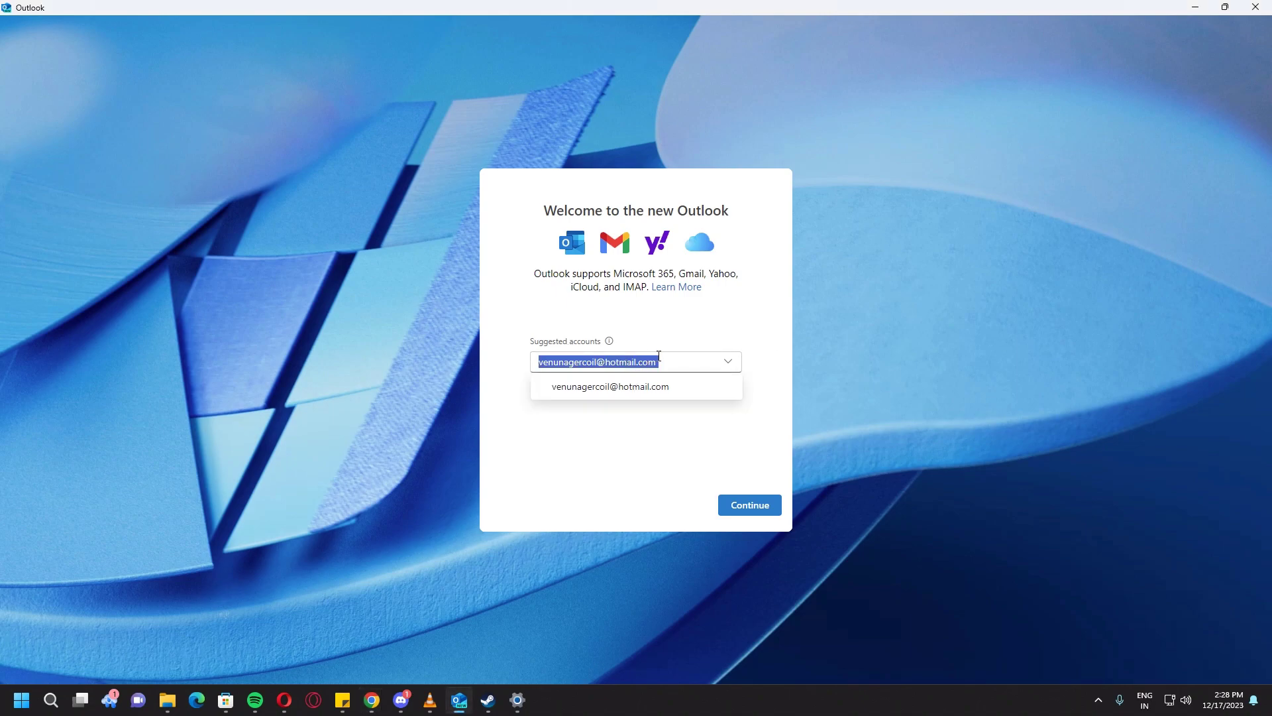
click(670, 357)
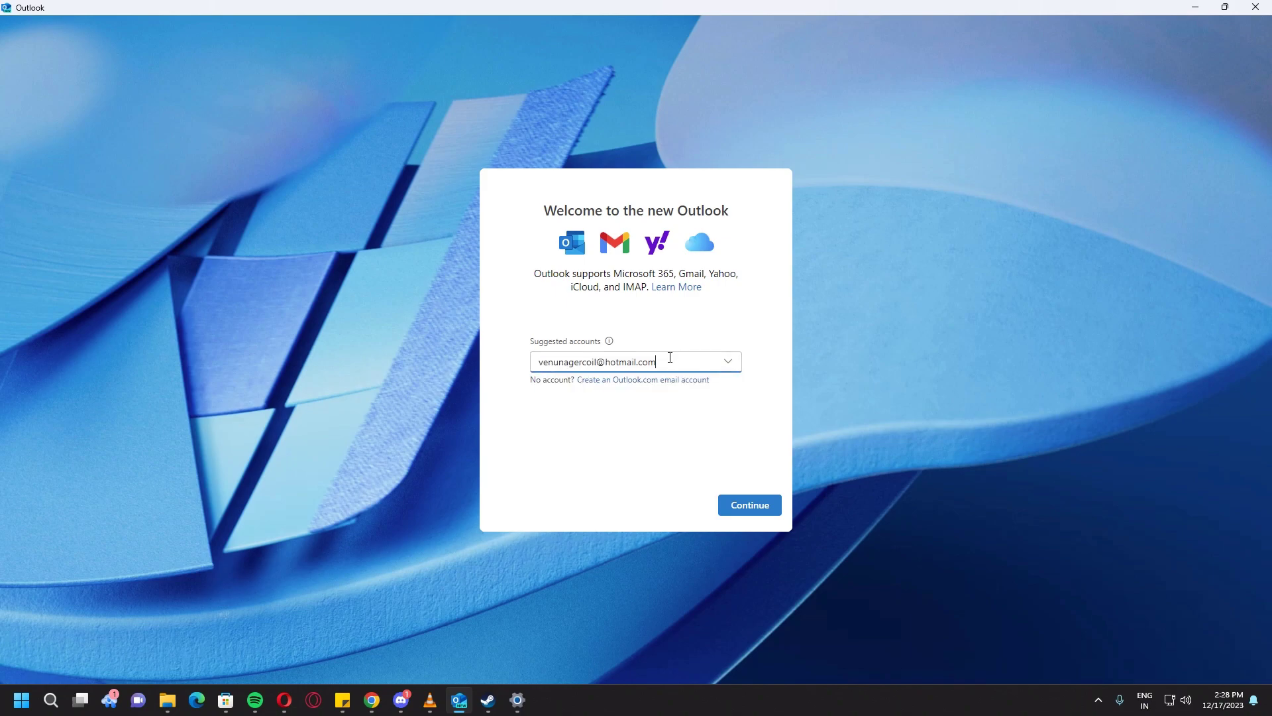
key(BackSpace)
key(BackSpace)
key(BackSpace)
key(BackSpace)
key(BackSpace)
key(BackSpace)
key(BackSpace)
key(BackSpace)
key(BackSpace)
key(BackSpace)
key(BackSpace)
key(BackSpace)
key(BackSpace)
key(BackSpace)
key(BackSpace)
key(BackSpace)
key(BackSpace)
key(BackSpace)
key(BackSpace)
key(BackSpace)
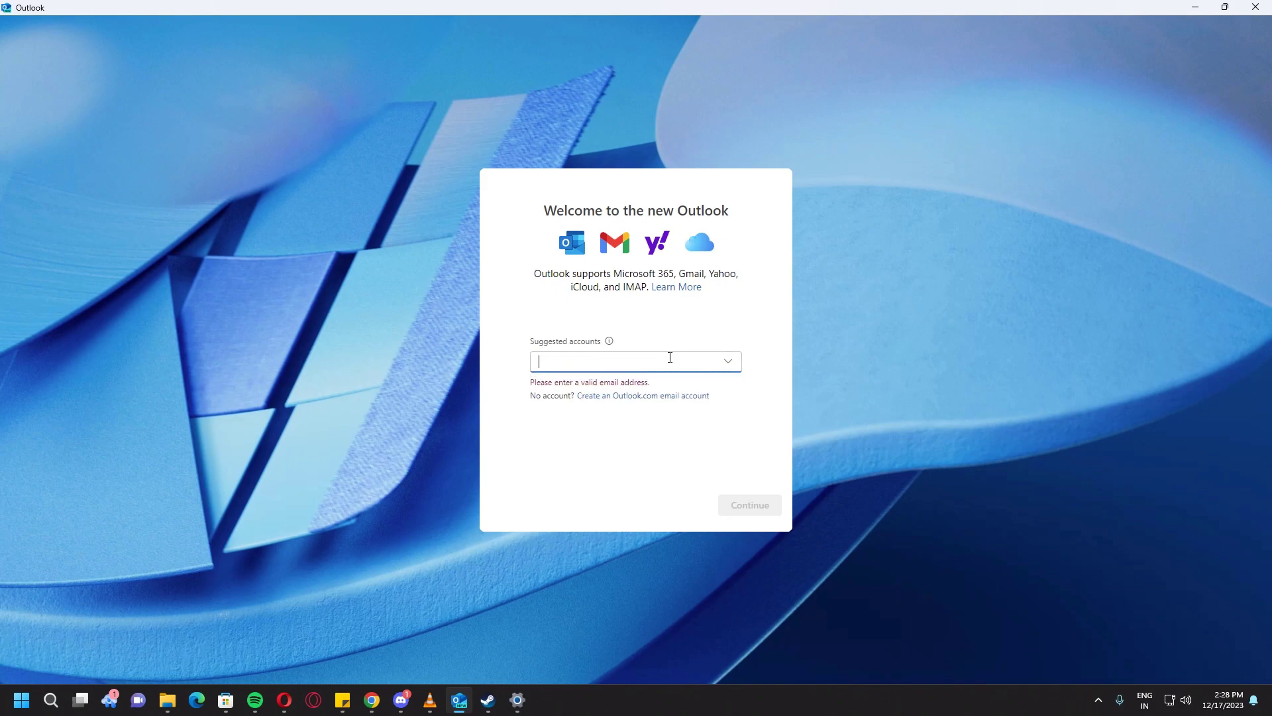
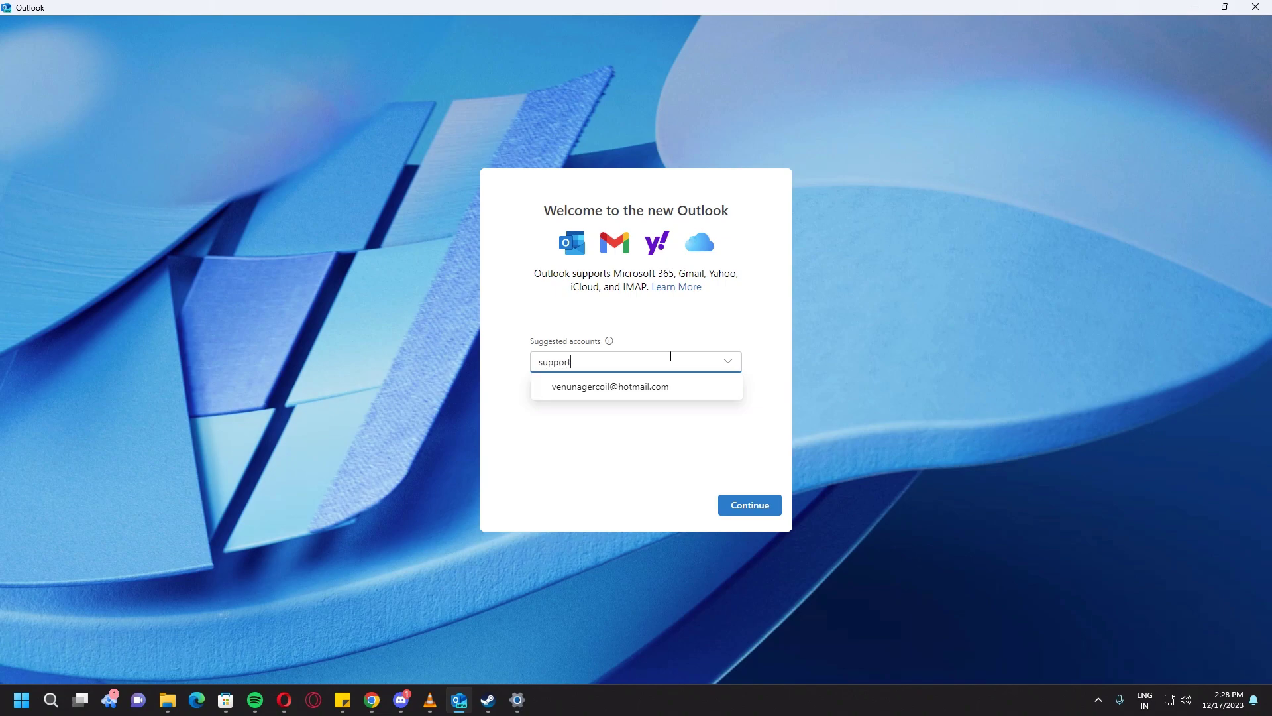
key(Return)
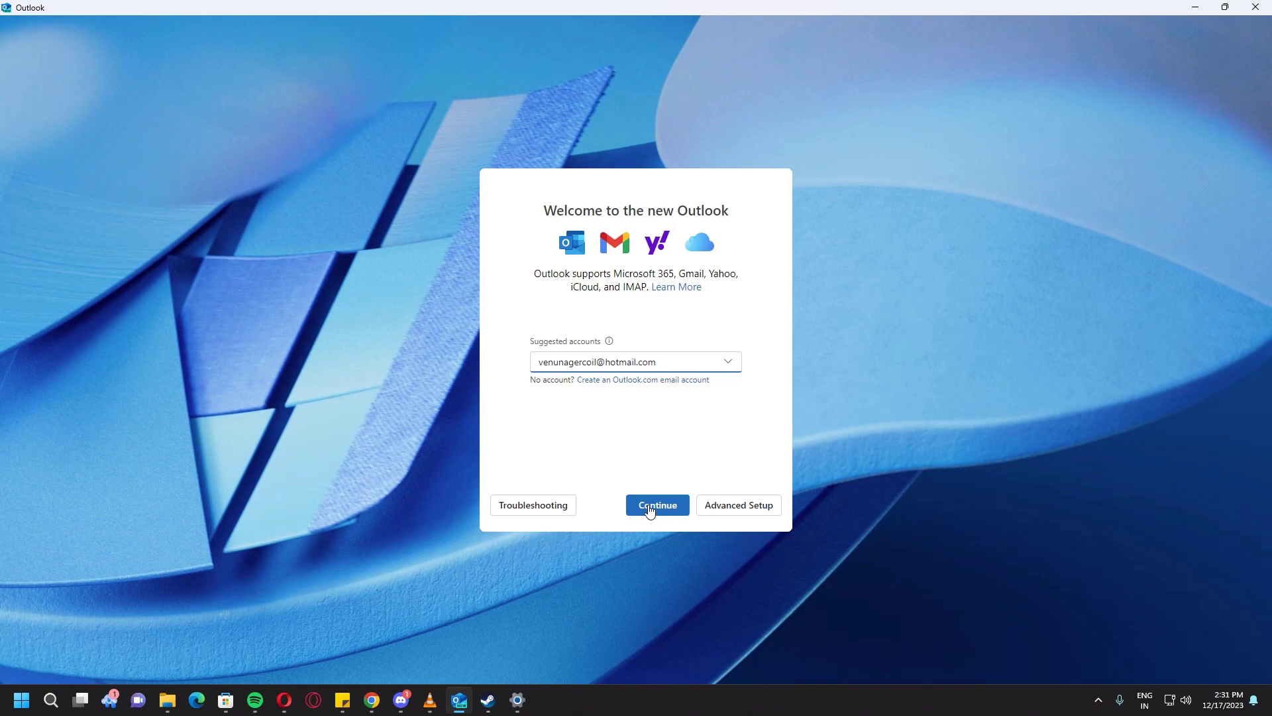
Step: Pick Outlook.com as the provider under Advanced setup and move past the privacy notice
click(741, 509)
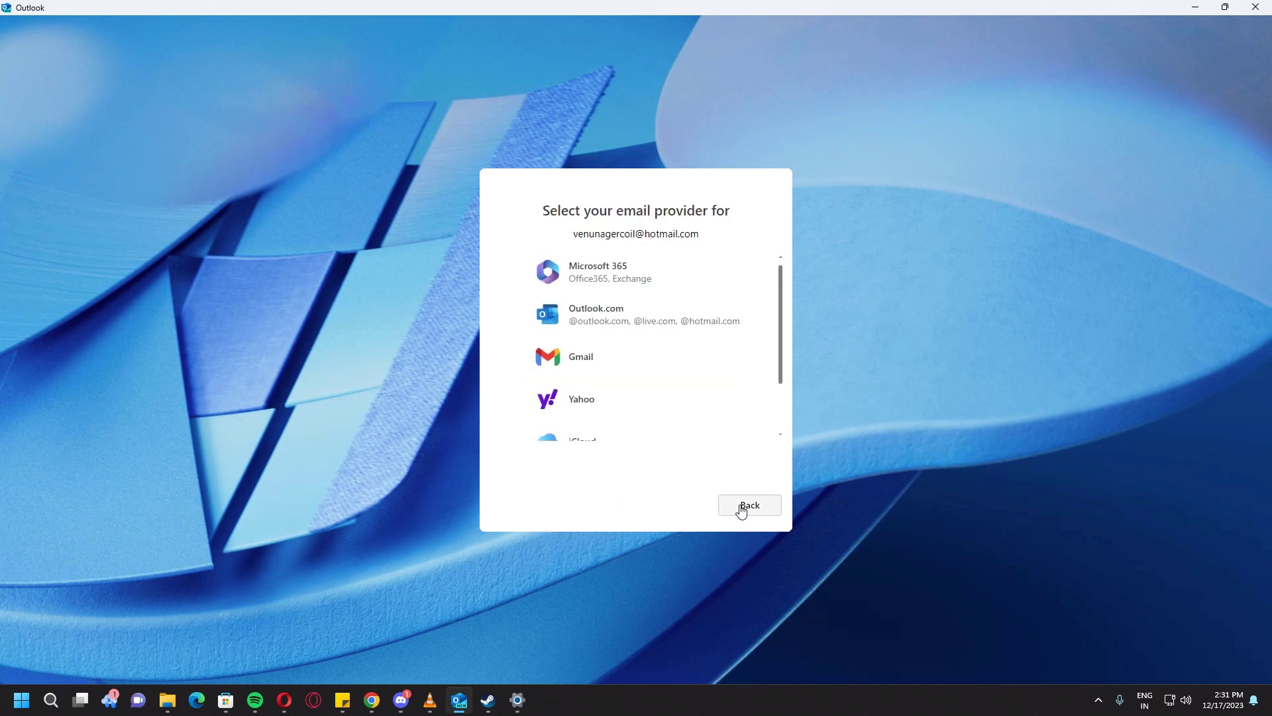
click(645, 316)
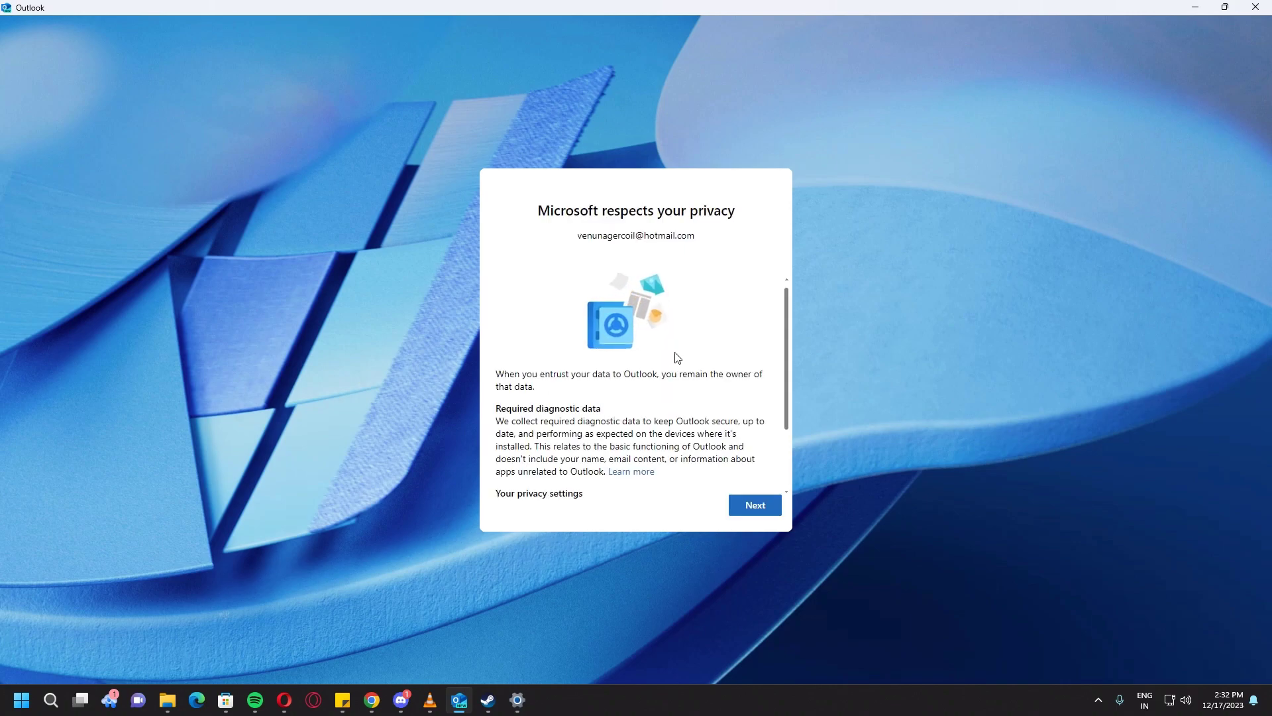
scroll(677, 358, down, 3)
click(747, 511)
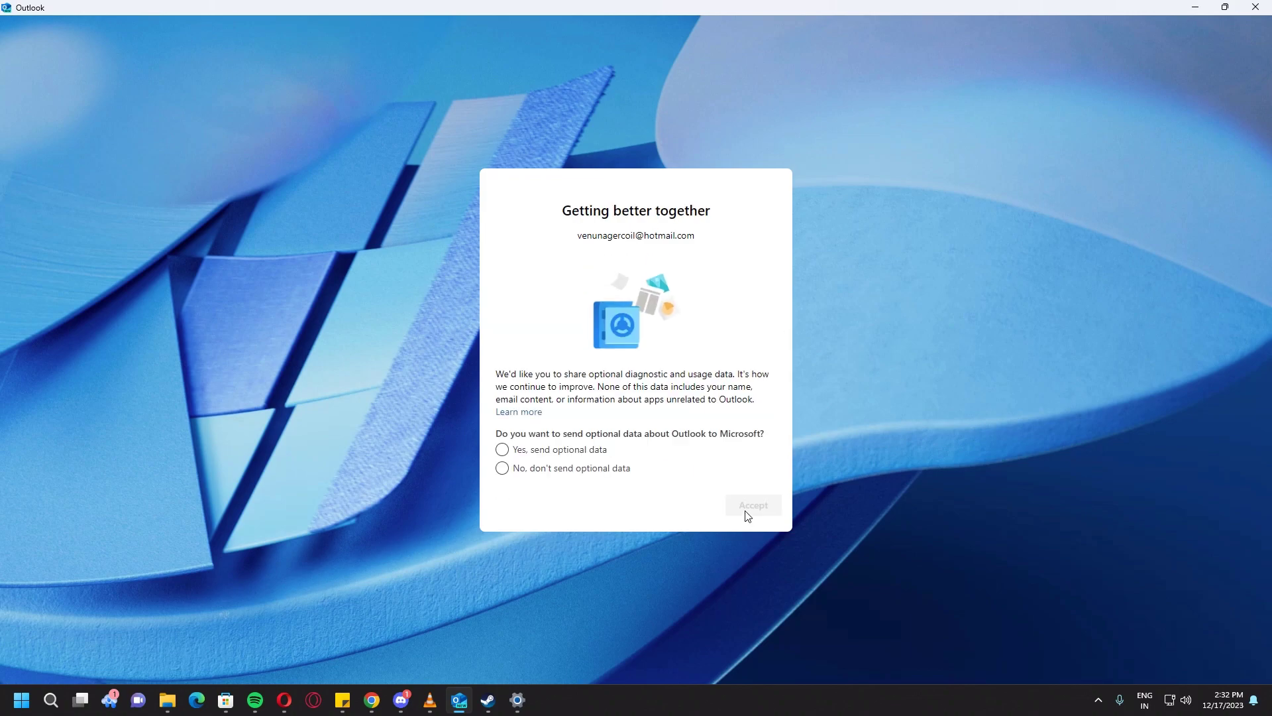
Step: Choose "No, don't send optional data", accept, and continue past the connected experiences notice
click(561, 469)
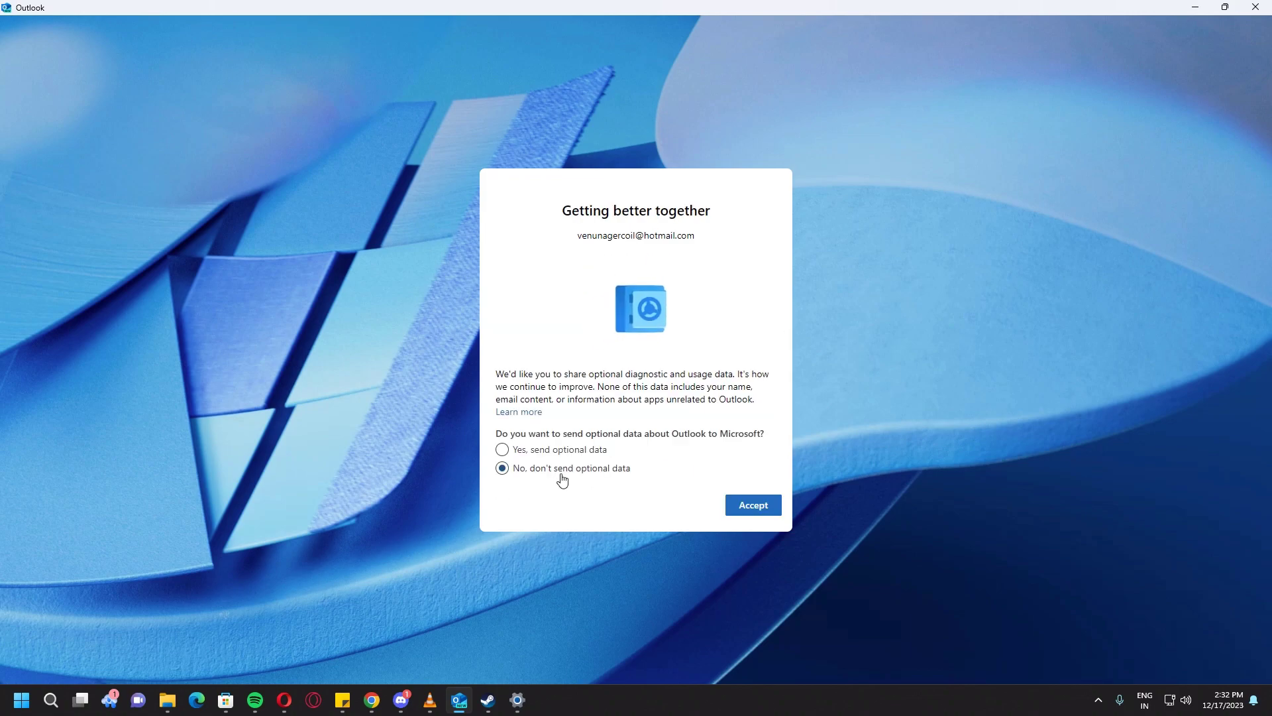
click(756, 511)
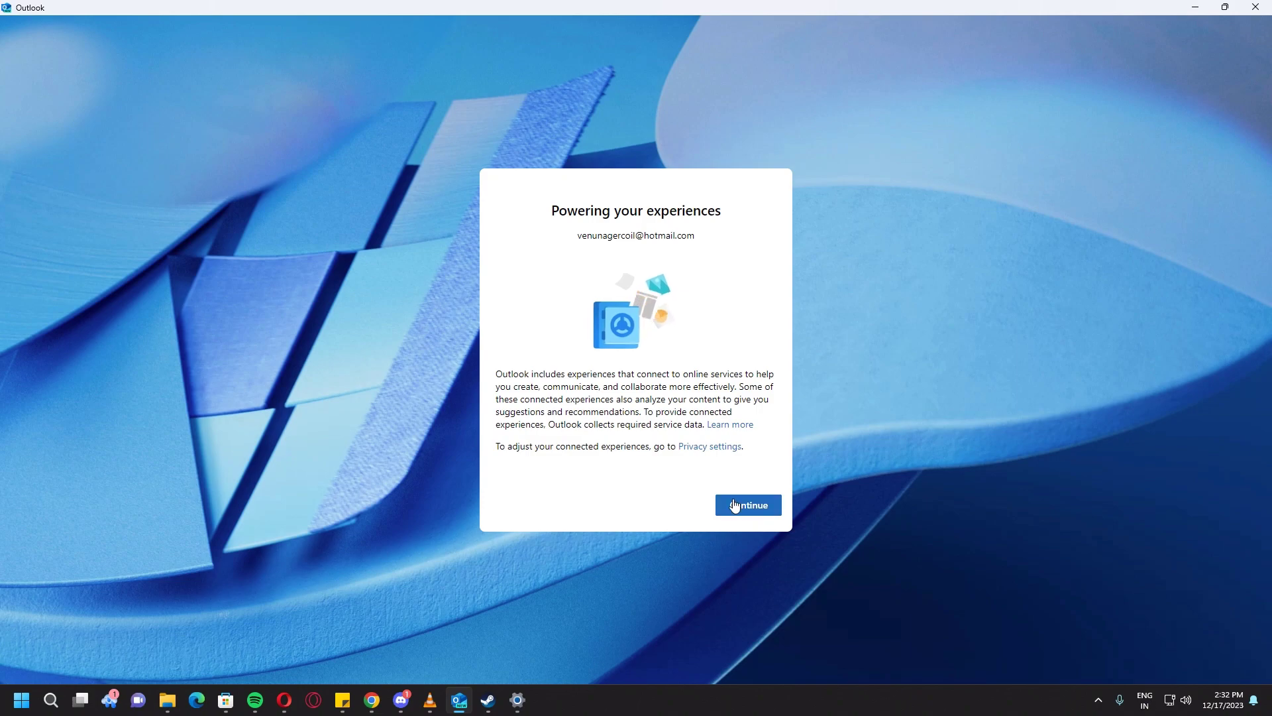
click(750, 506)
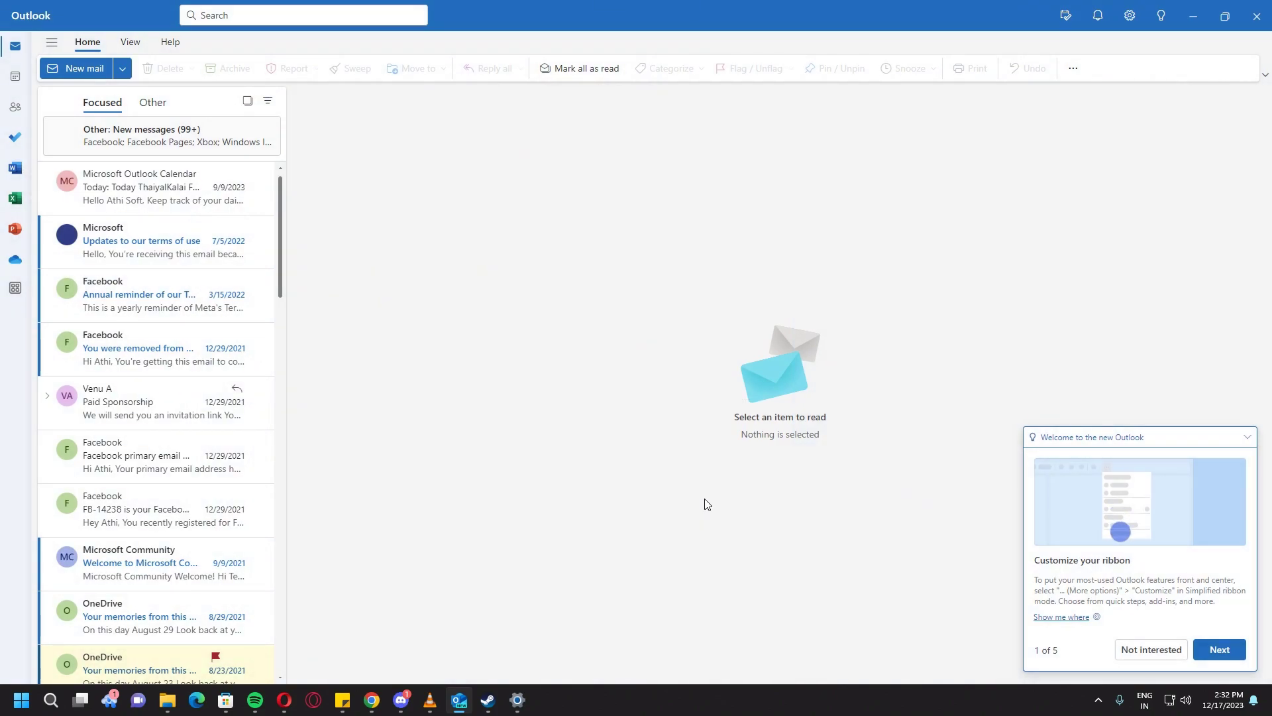
Step: Show the folder pane and open the Email accounts page in Settings
click(52, 44)
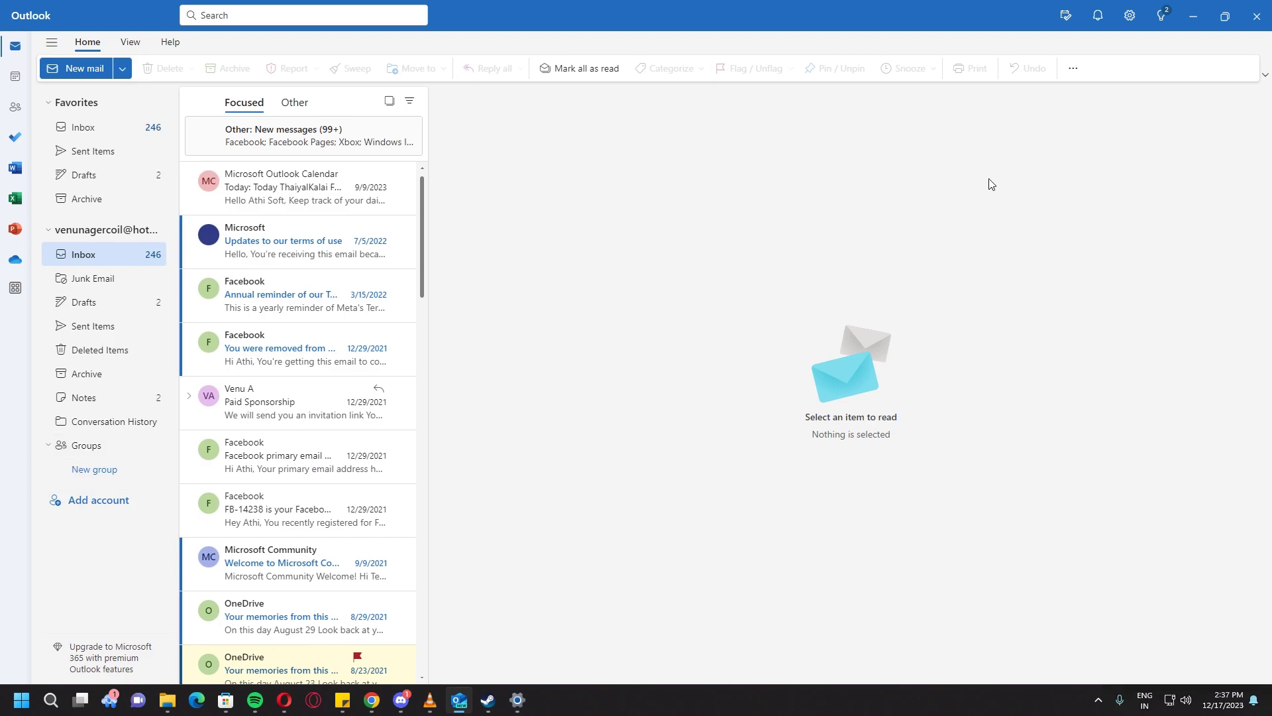
click(1130, 18)
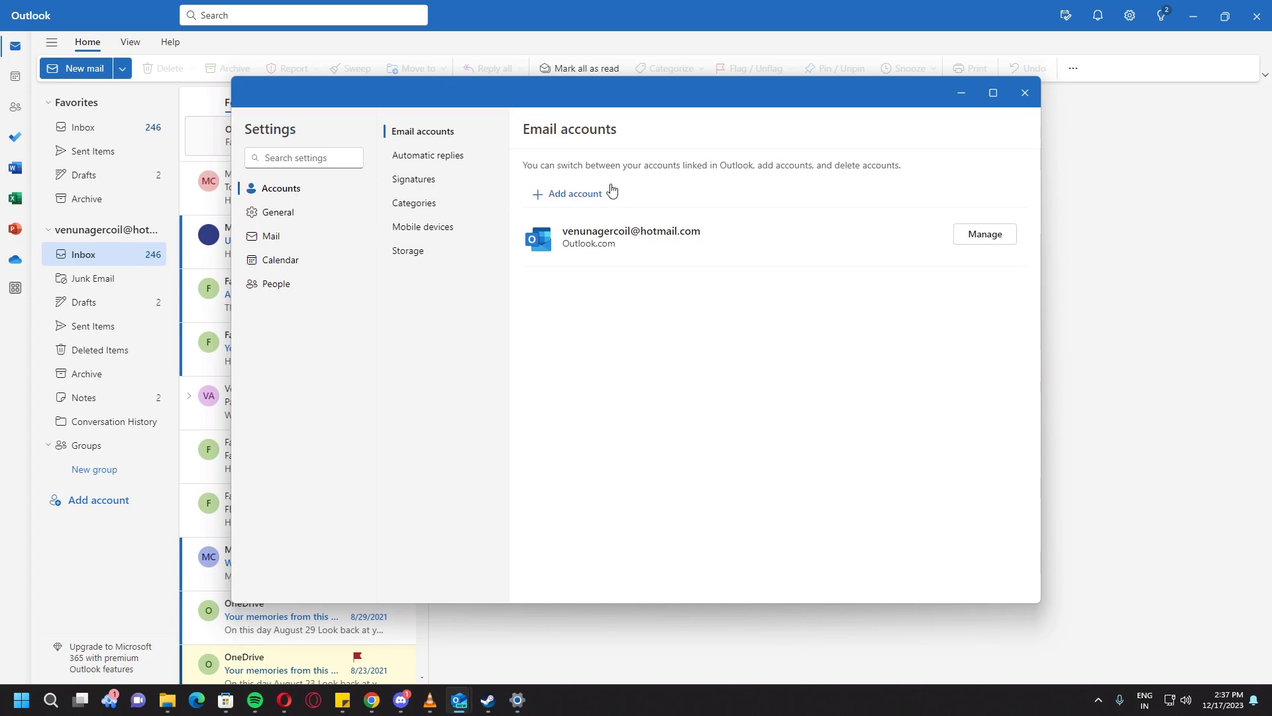
Step: Add another account with the support e-mail address to reach the IMAP password page
click(574, 194)
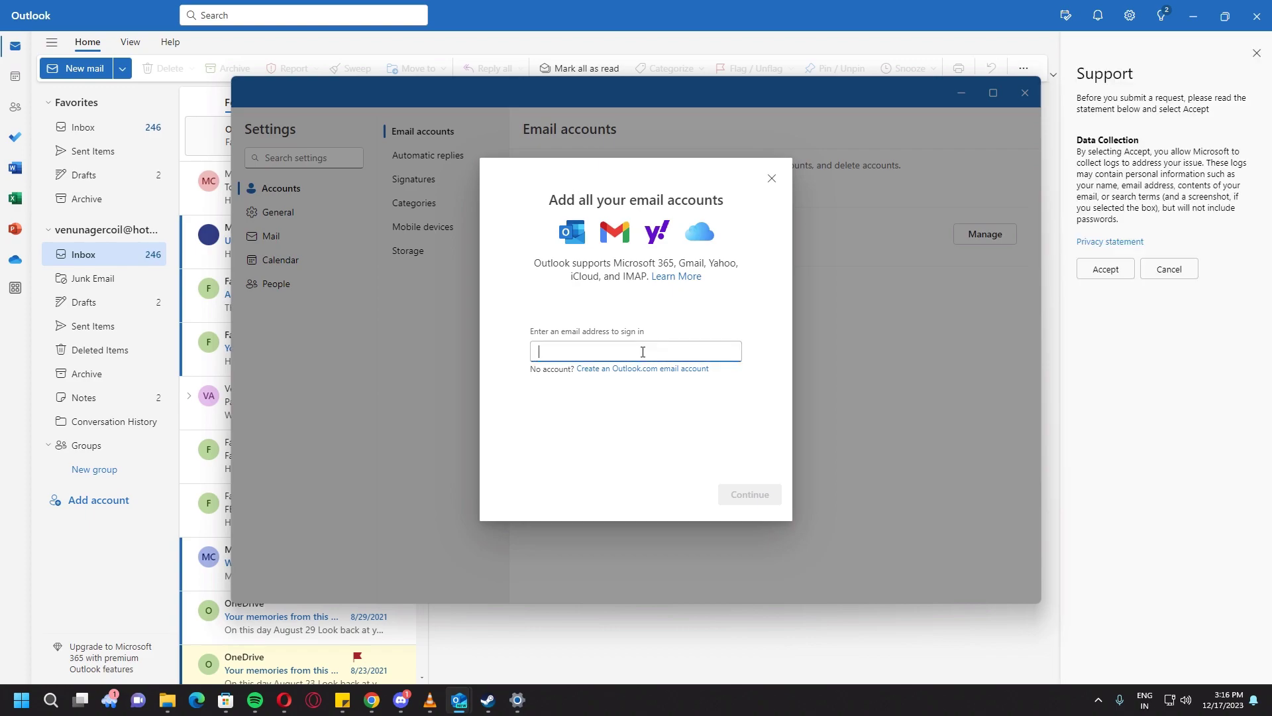
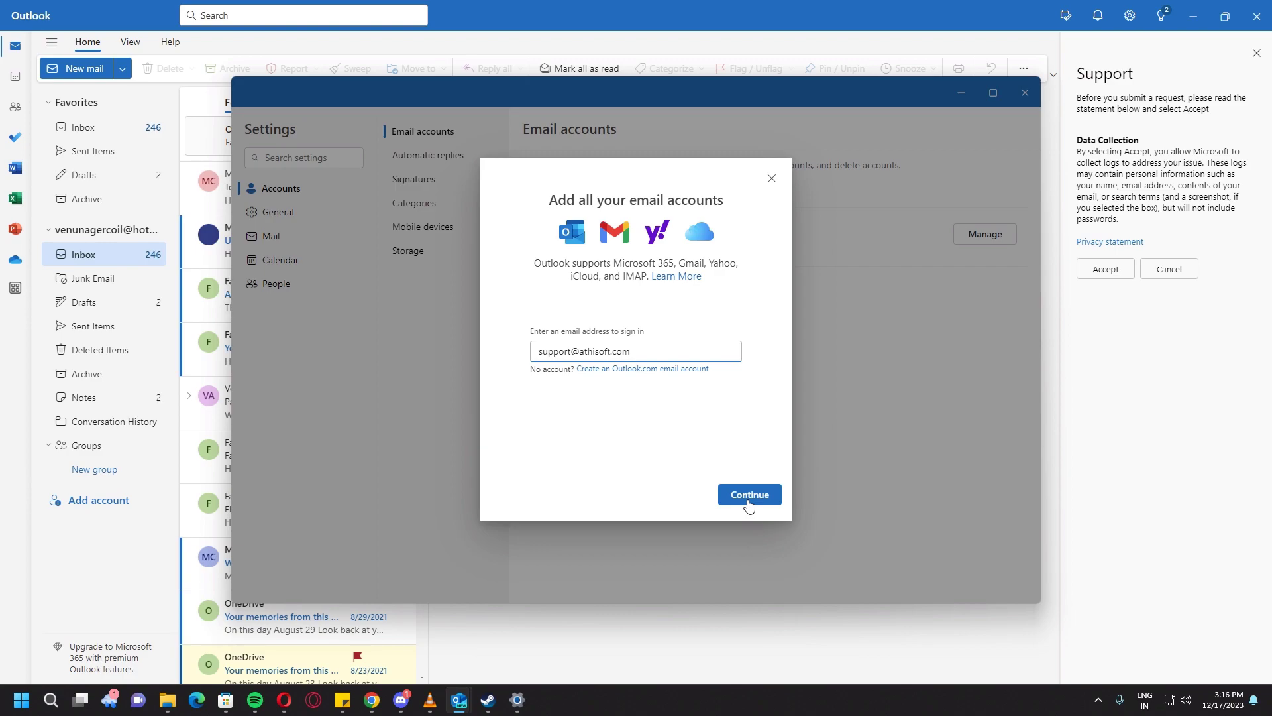
click(749, 497)
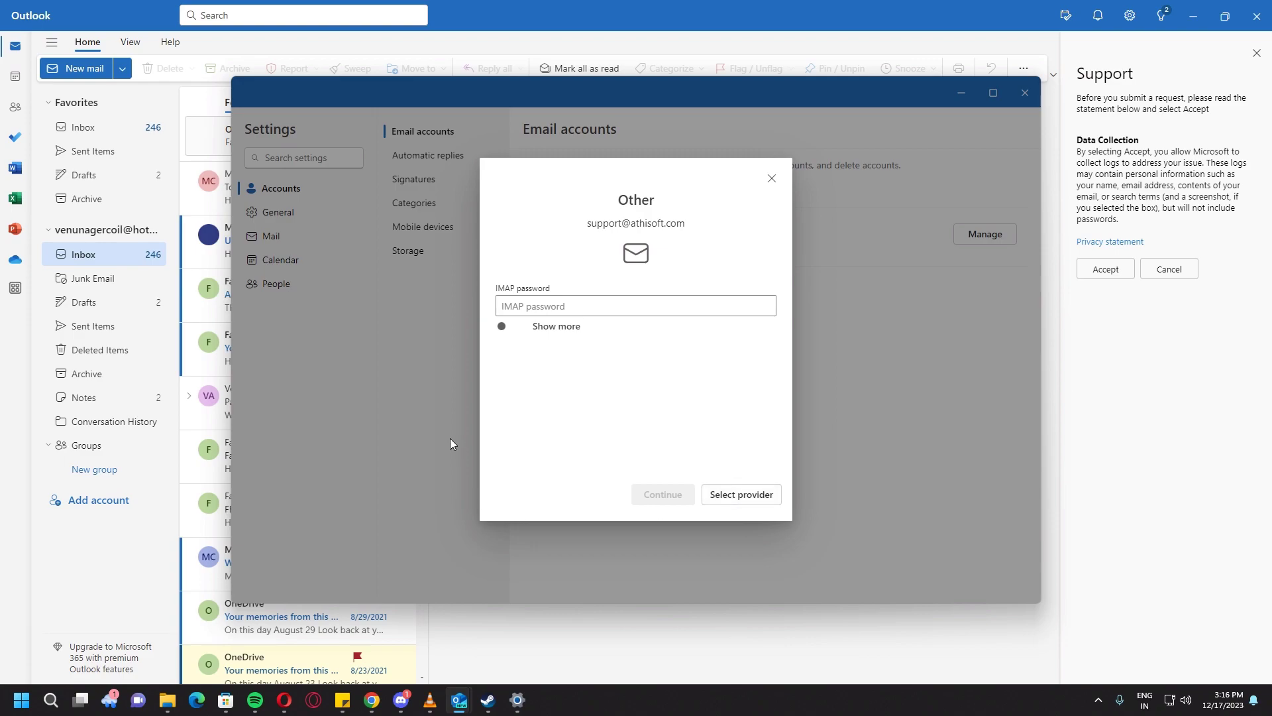
Step: Expand the server settings, set the incoming server to athisoft.com and fill the saved SMTP username
click(503, 331)
click(596, 399)
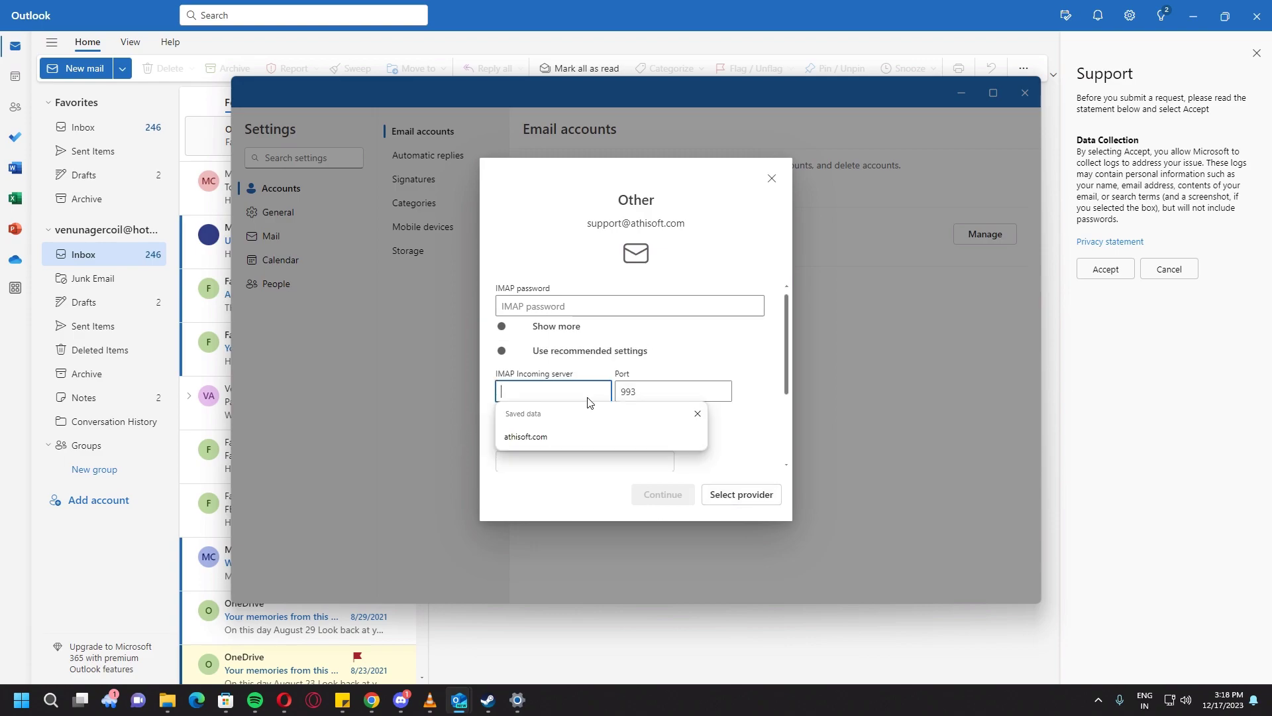
click(550, 433)
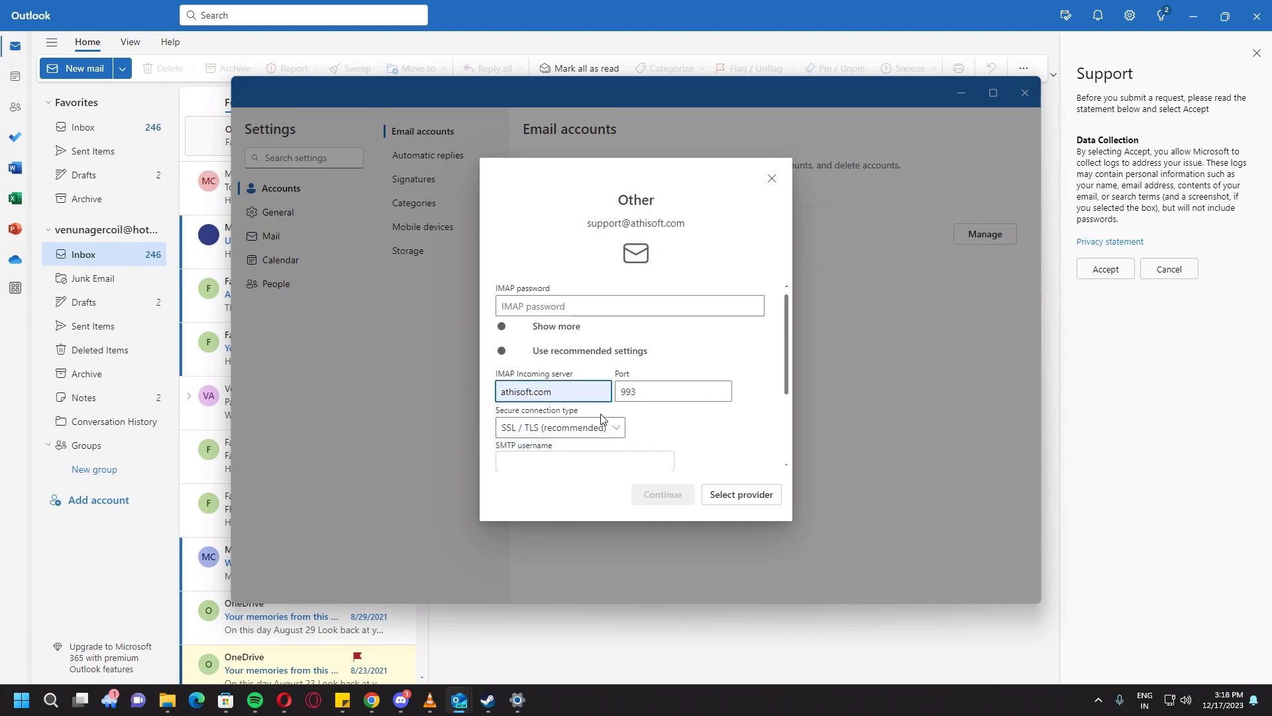
scroll(596, 417, down, 1)
click(574, 404)
click(572, 446)
Step: Enter the account passwords for both IMAP and SMTP
scroll(563, 410, down, 1)
click(561, 387)
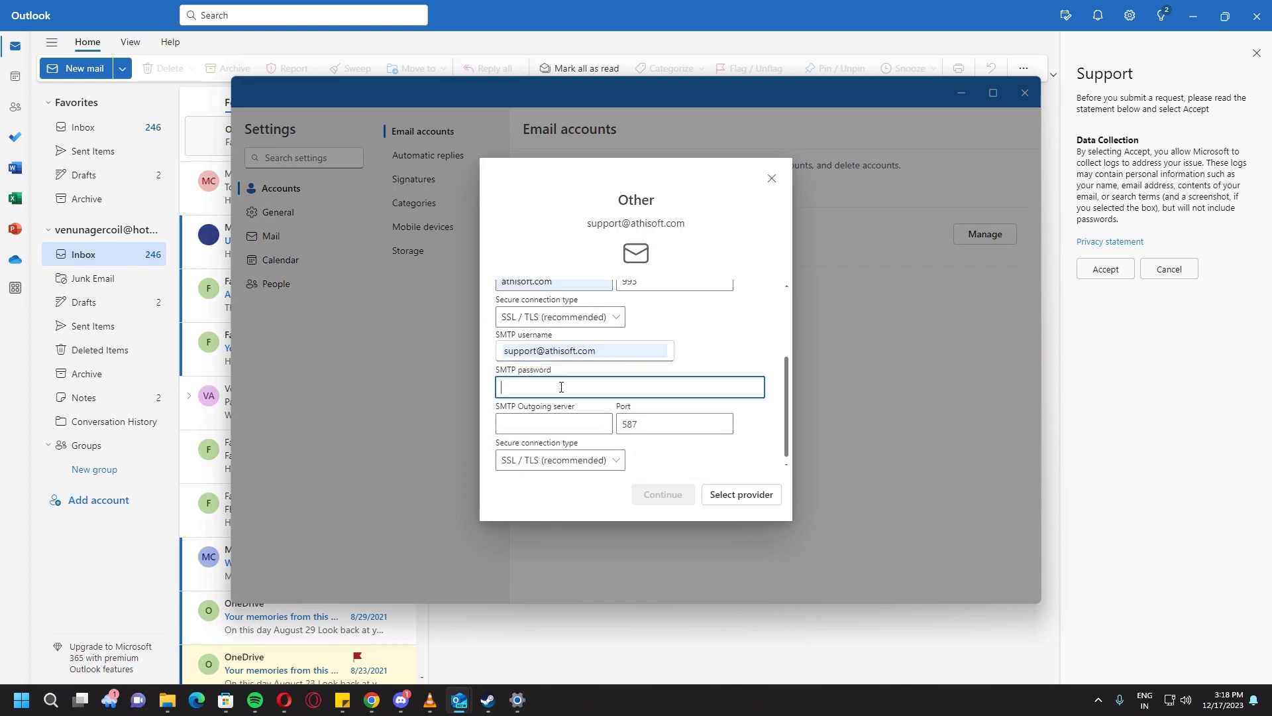
scroll(561, 387, up, 2)
click(581, 309)
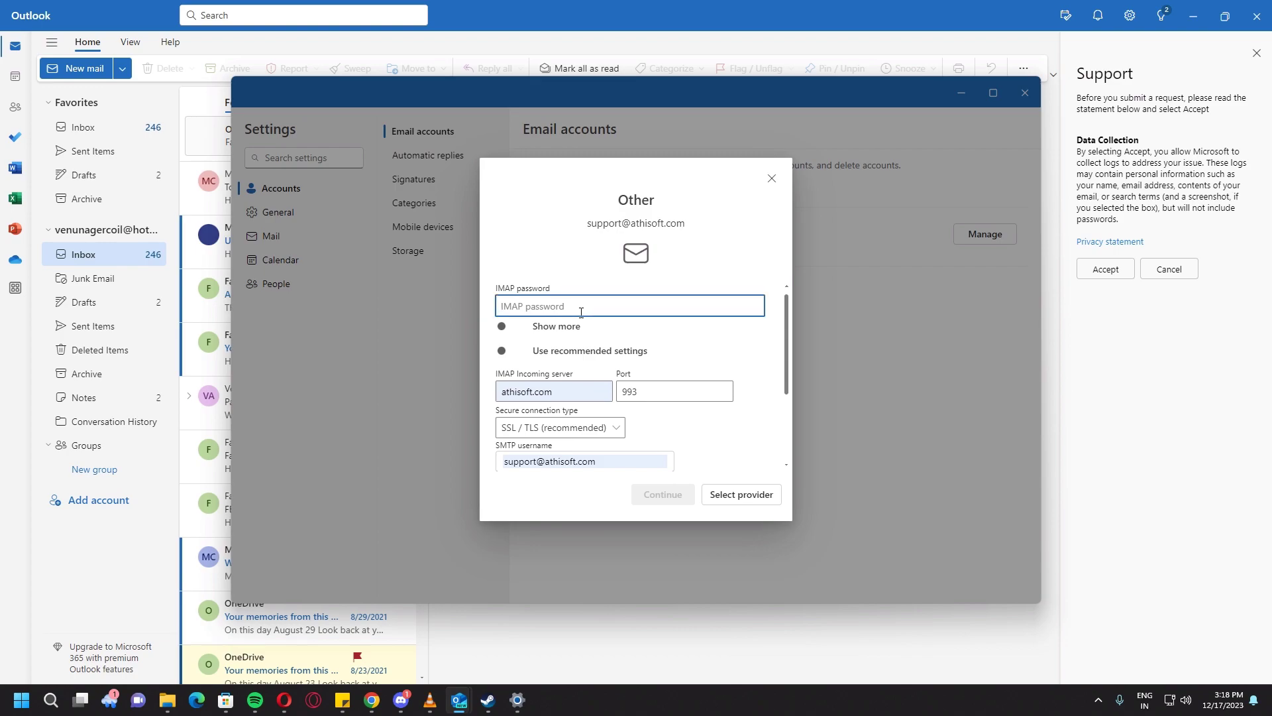
text(•••)
key(ctrl+a)
text(••••••••)
scroll(659, 364, down, 2)
click(563, 411)
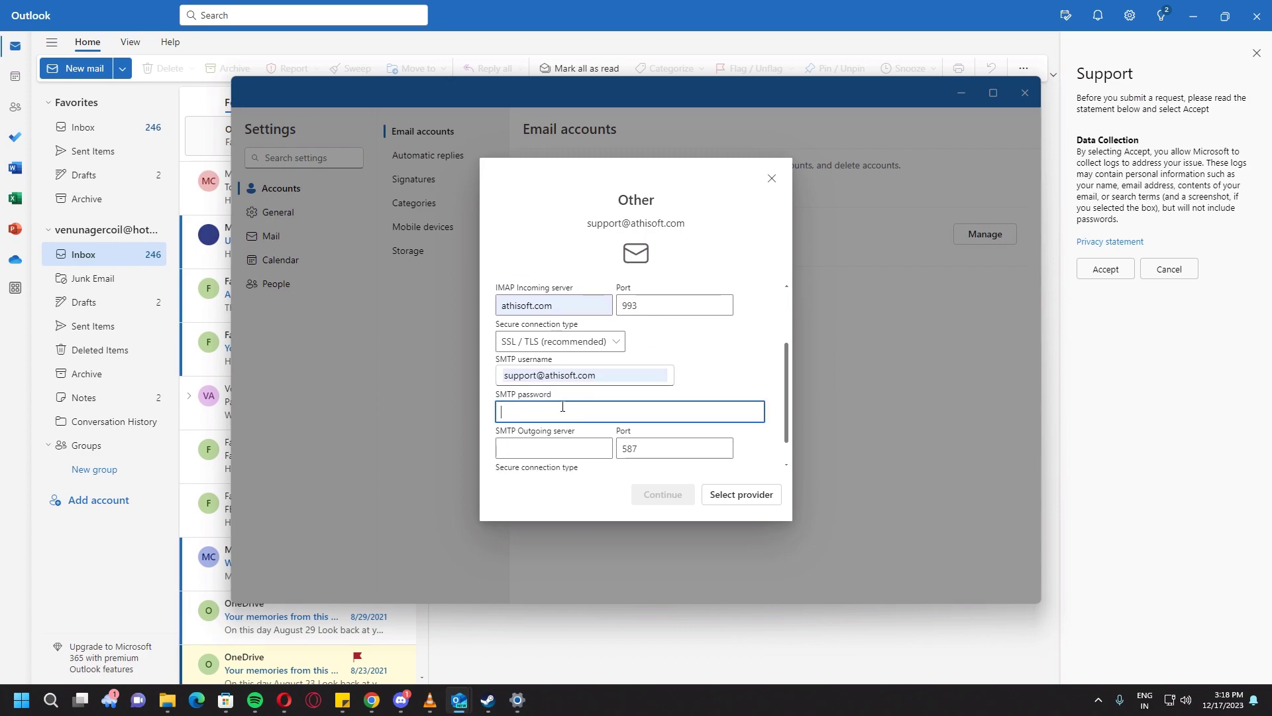
text(••••••••)
Step: Set the outgoing server to athisoft.com, keep ports 993/587, and sync the account
scroll(564, 407, down, 1)
click(543, 424)
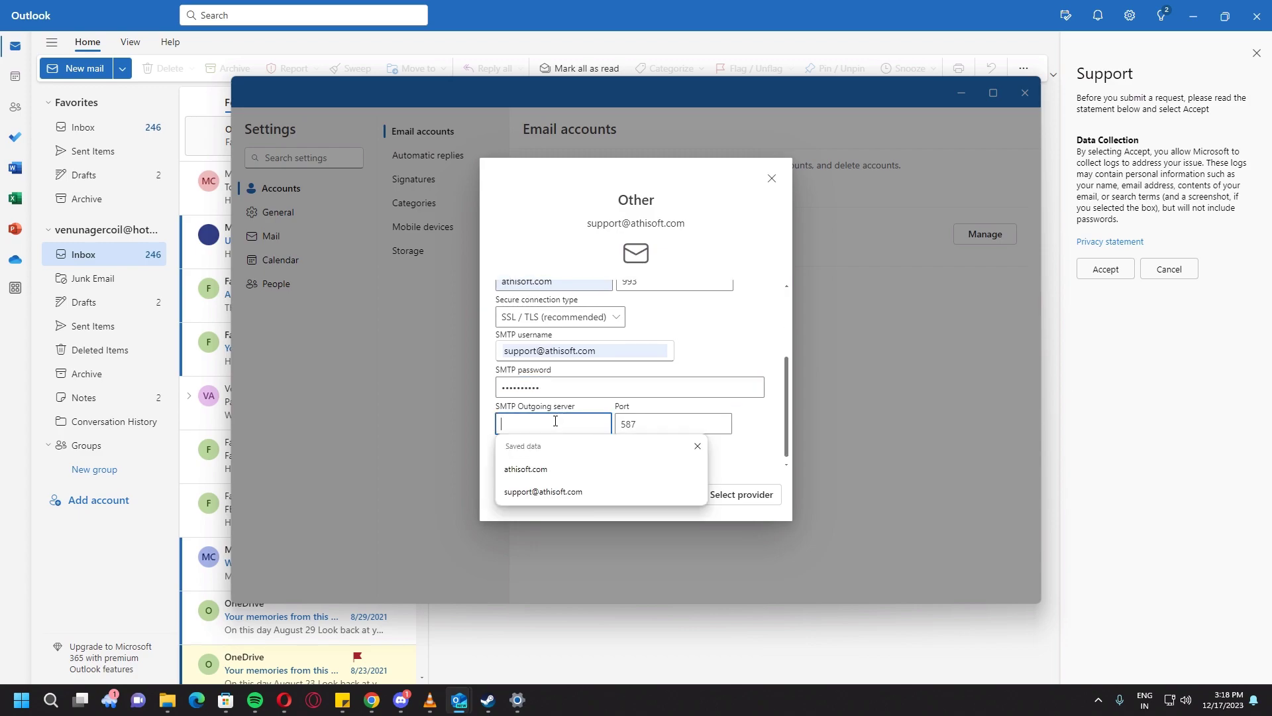
click(542, 467)
scroll(616, 447, up, 1)
scroll(616, 448, down, 1)
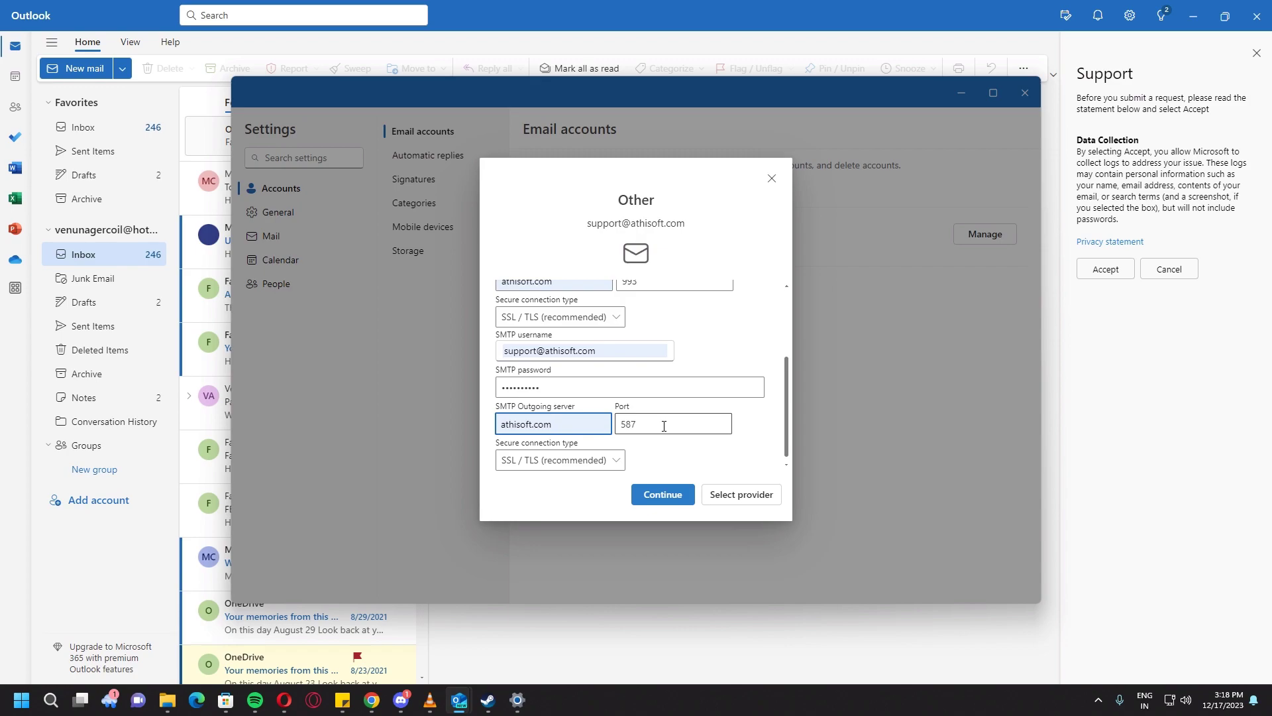
key(Tab)
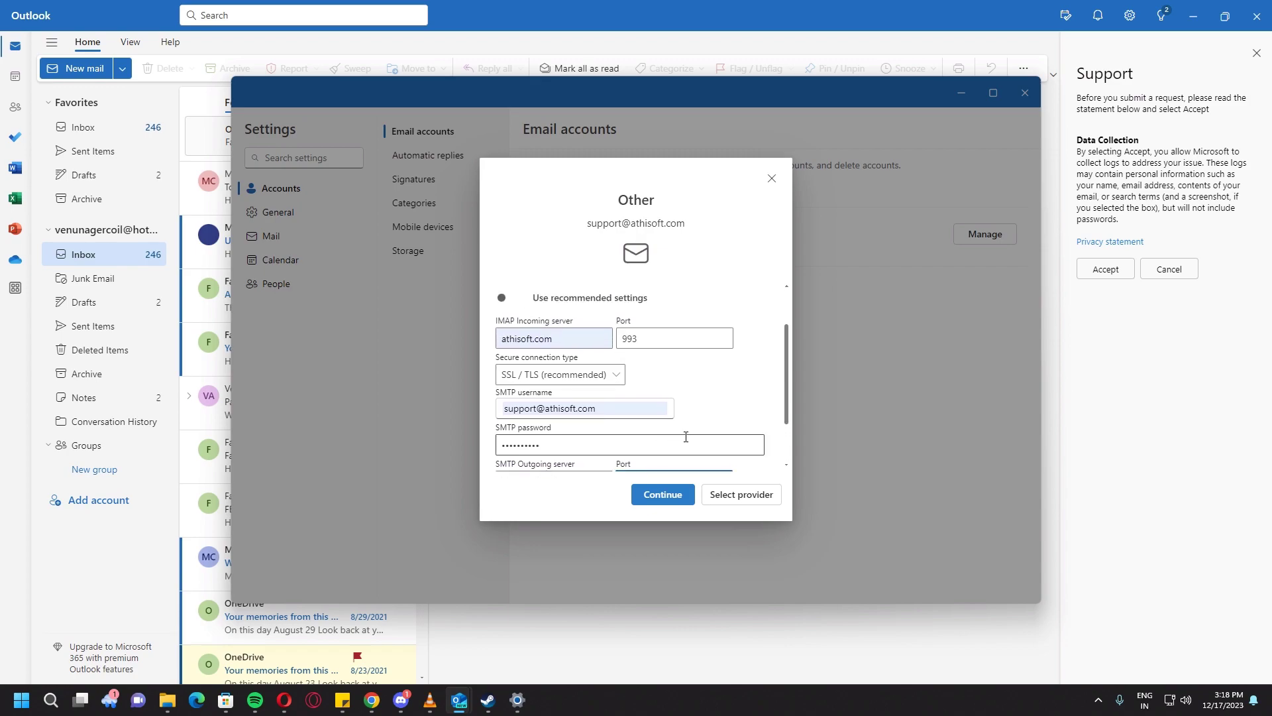
click(666, 496)
click(666, 498)
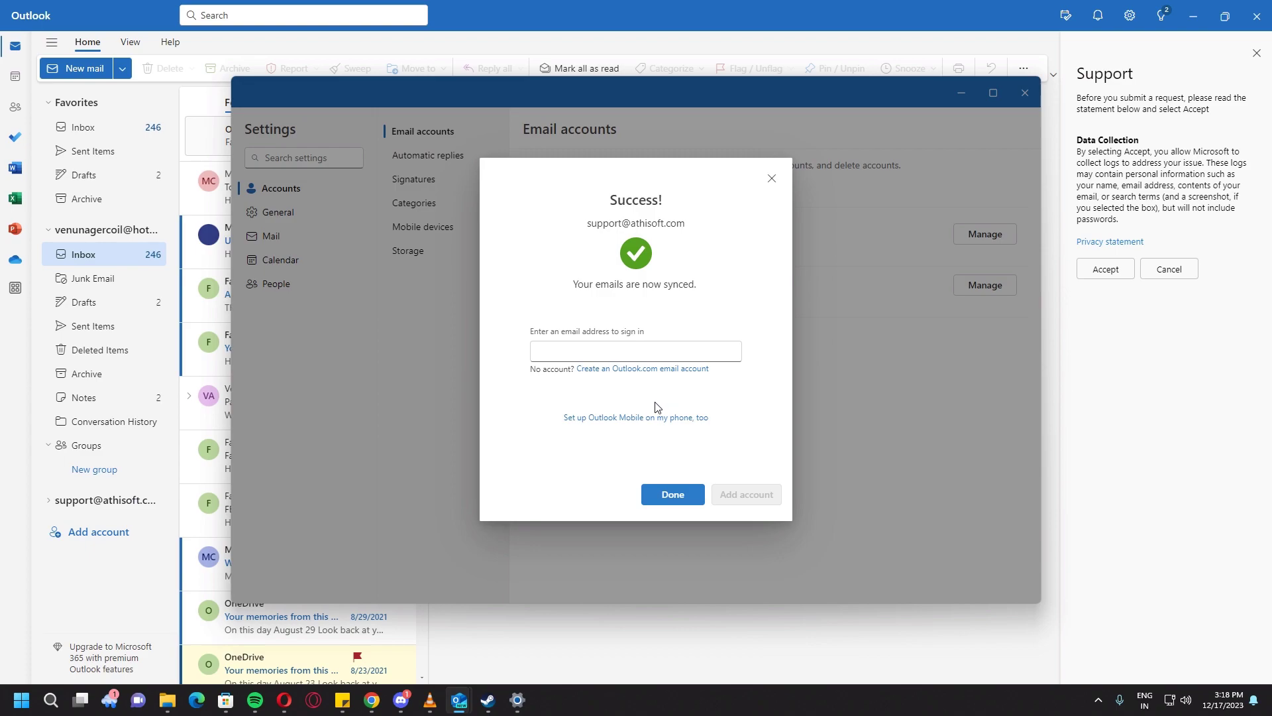
Step: Finish setup, close Settings, and collapse the Hotmail account's folder list
click(653, 497)
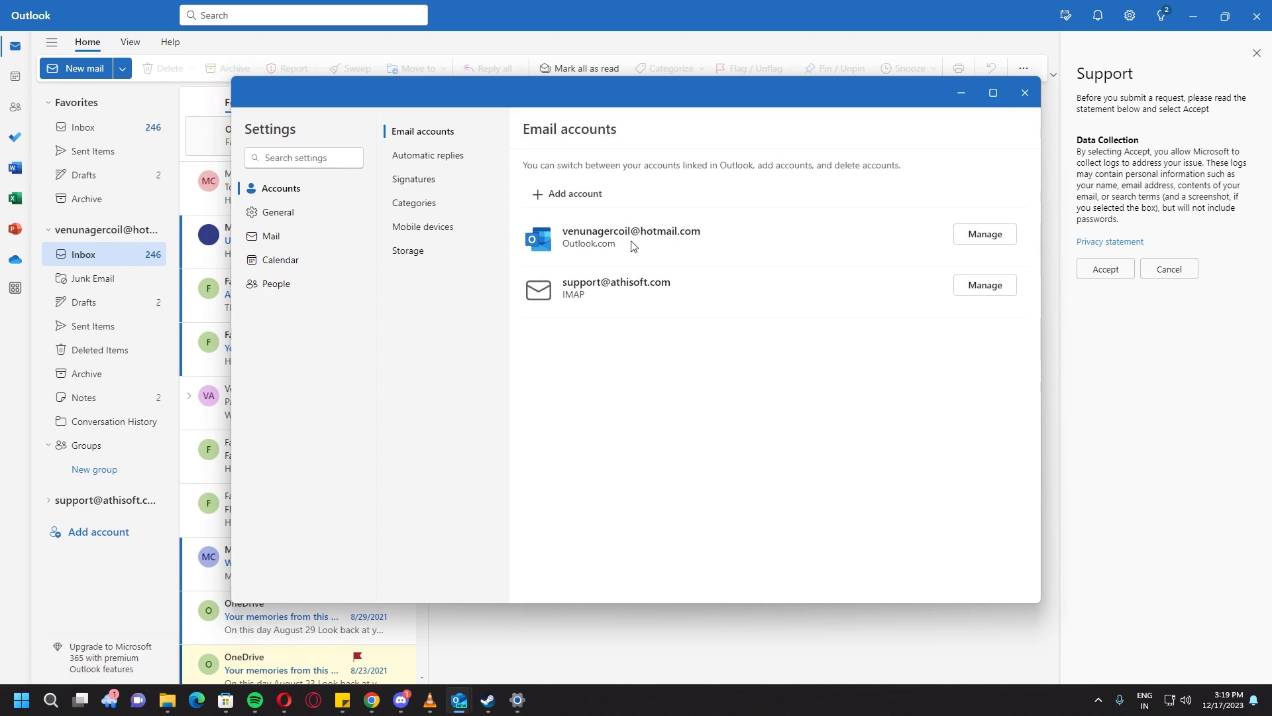
click(1025, 93)
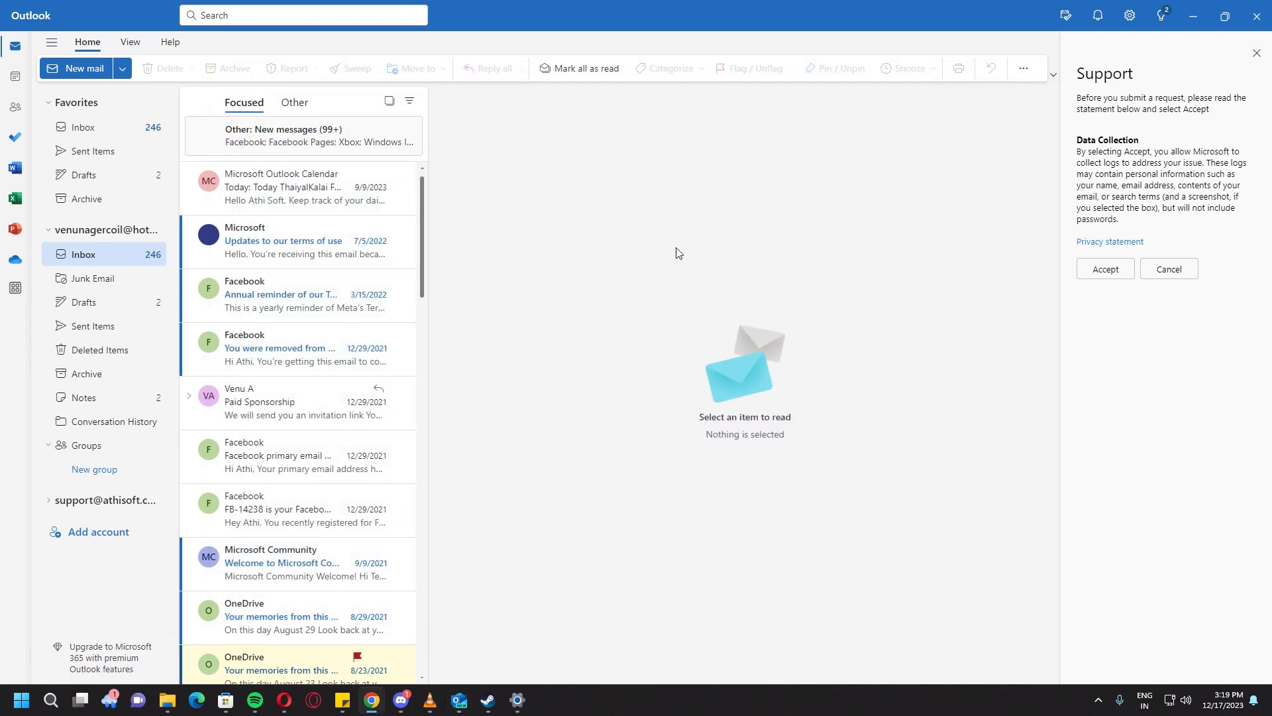
click(47, 230)
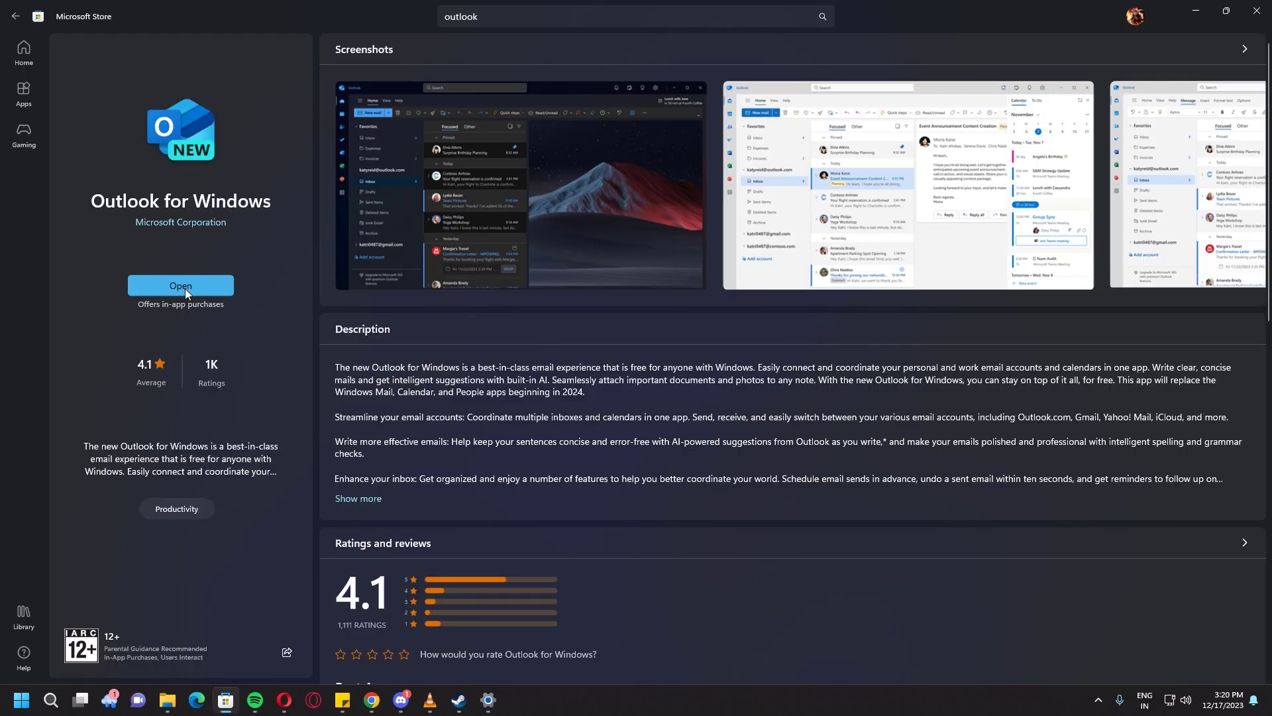
Step: Relaunch Outlook from the Store page and expand the support account's folders
click(185, 288)
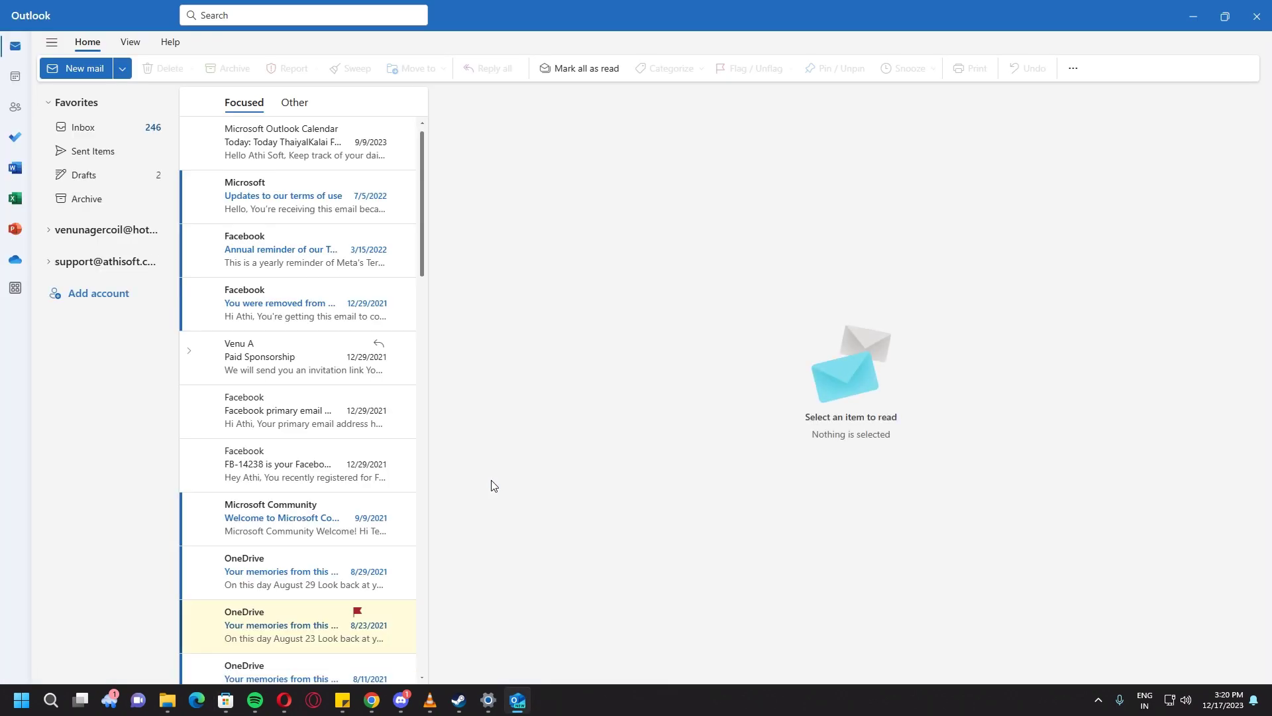
click(46, 262)
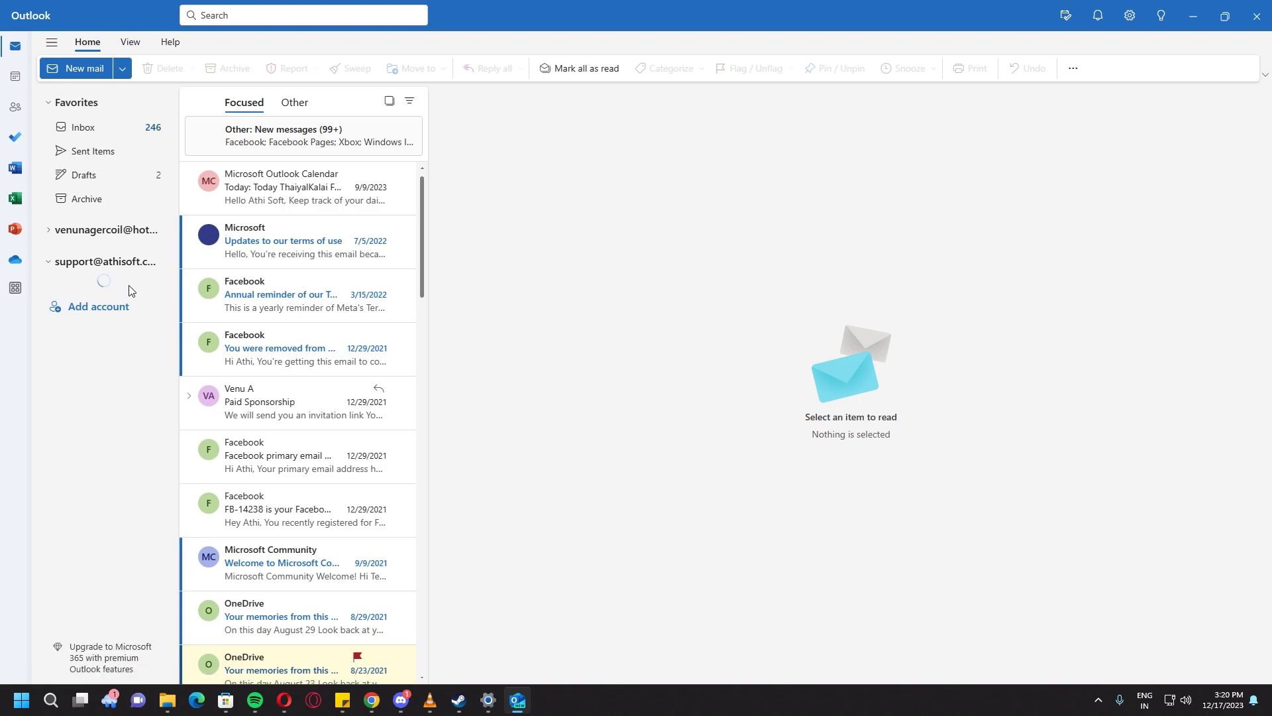